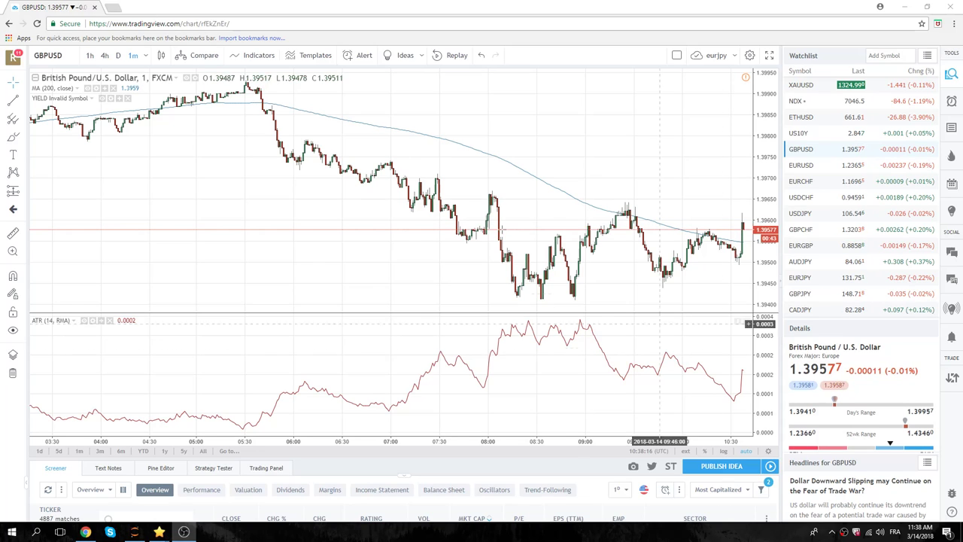
Replace the GBPUSD 1-minute chart with EURJPY and set the 4h interval
click(801, 278)
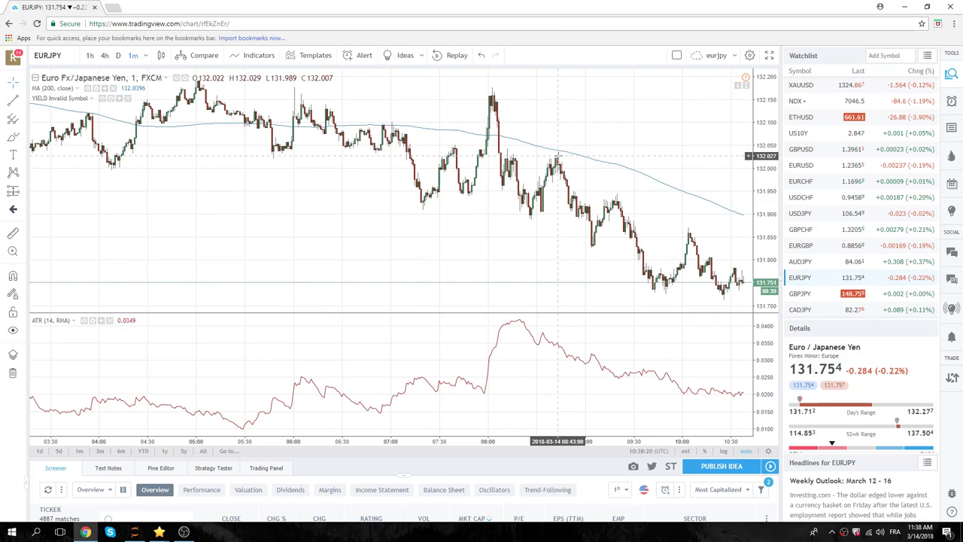
scroll(316, 135, down, 3)
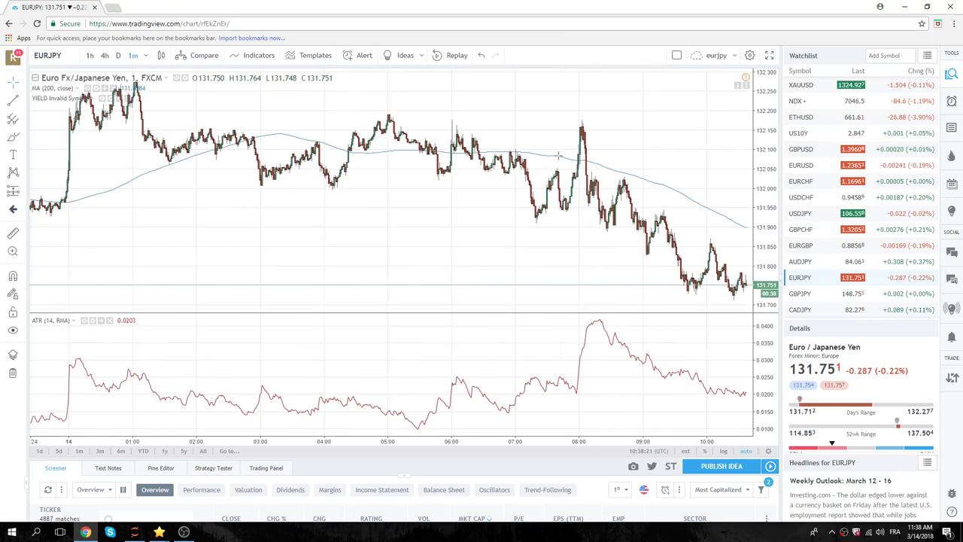
click(104, 55)
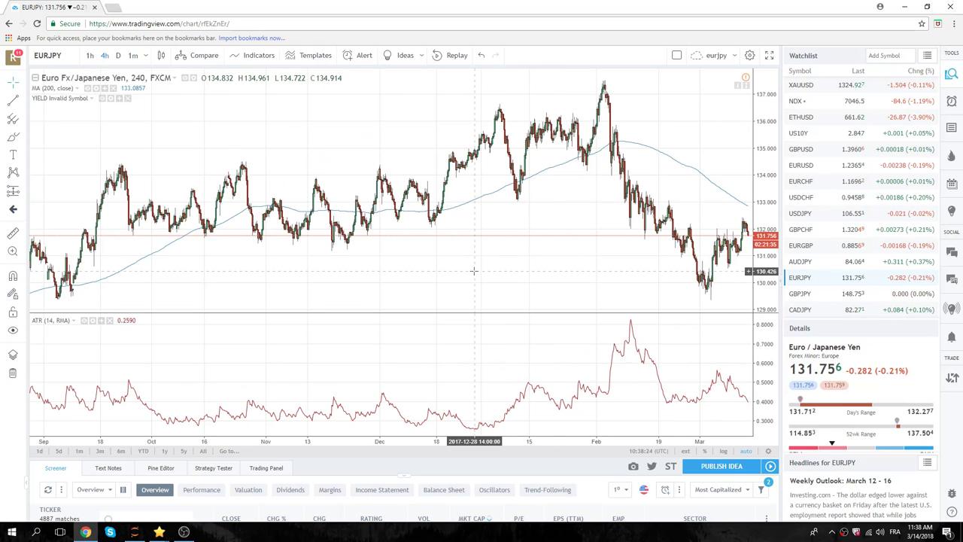
scroll(474, 269, up, 3)
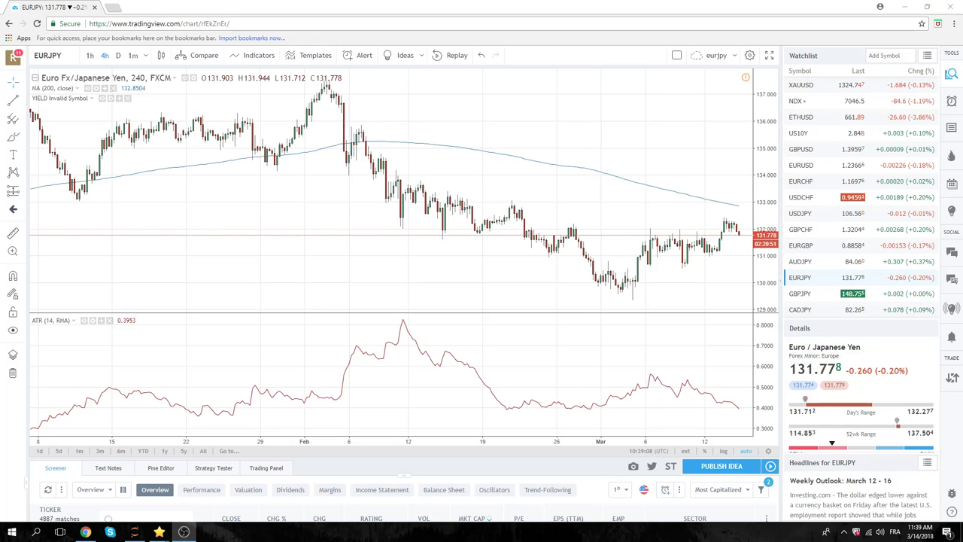
Load GBPUSD from the watchlist, keeping the 4-hour interval, and scroll the watchlist down
click(800, 149)
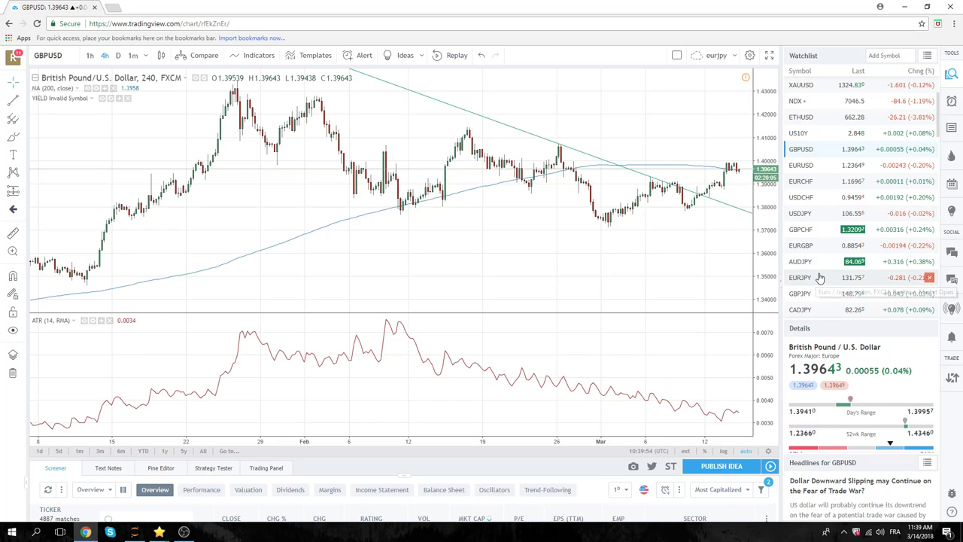
scroll(818, 277, down, 1)
scroll(819, 277, down, 1)
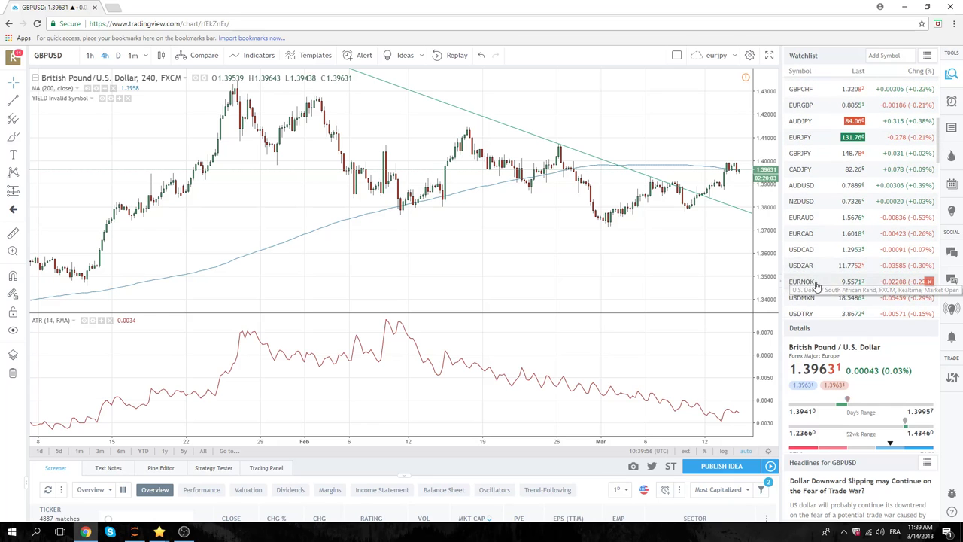
Load USDCAD from the watchlist at 4 hours, then scroll the watchlist back up
click(811, 251)
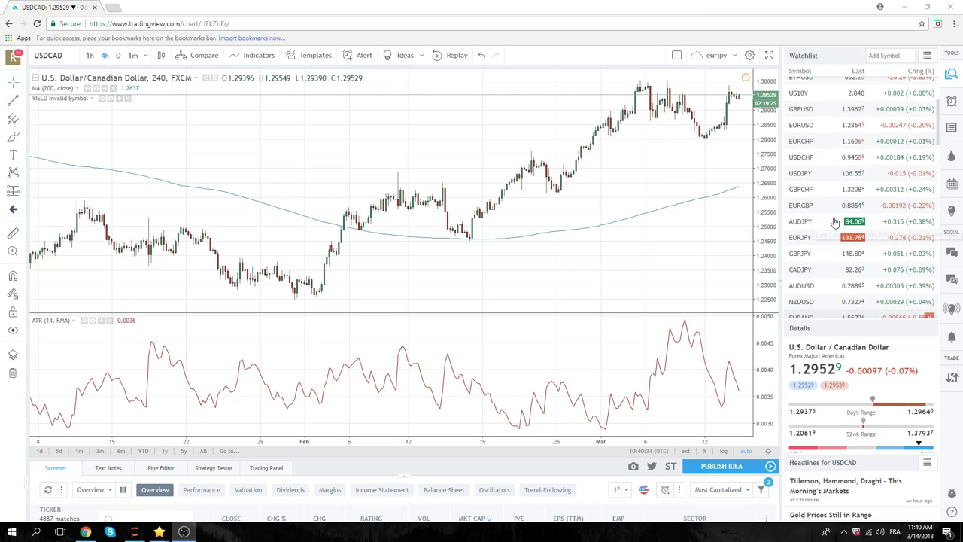
scroll(832, 215, up, 3)
scroll(817, 188, up, 3)
Load USDJPY, set the interval to 60 minutes with the '60' shortcut, and zoom the chart out
click(812, 175)
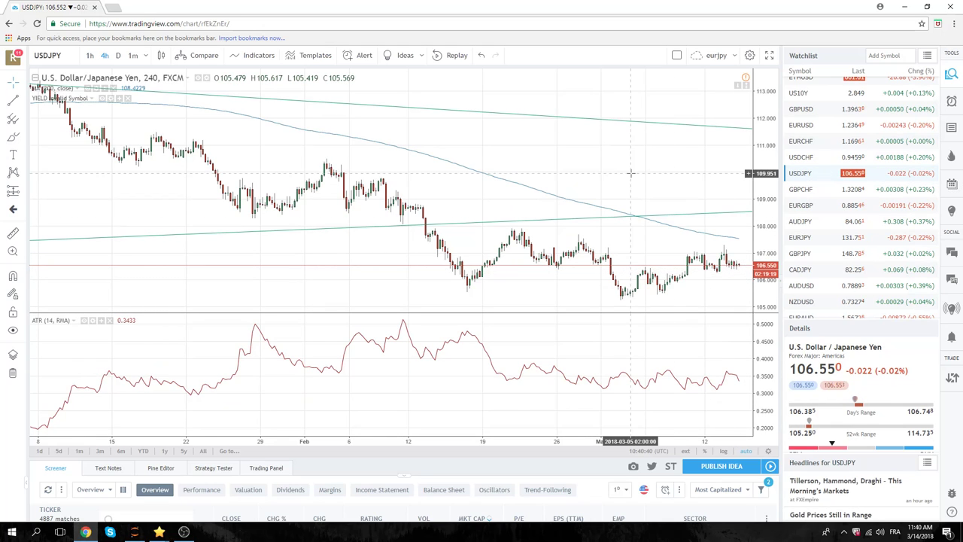
scroll(630, 170, up, 3)
scroll(629, 170, up, 3)
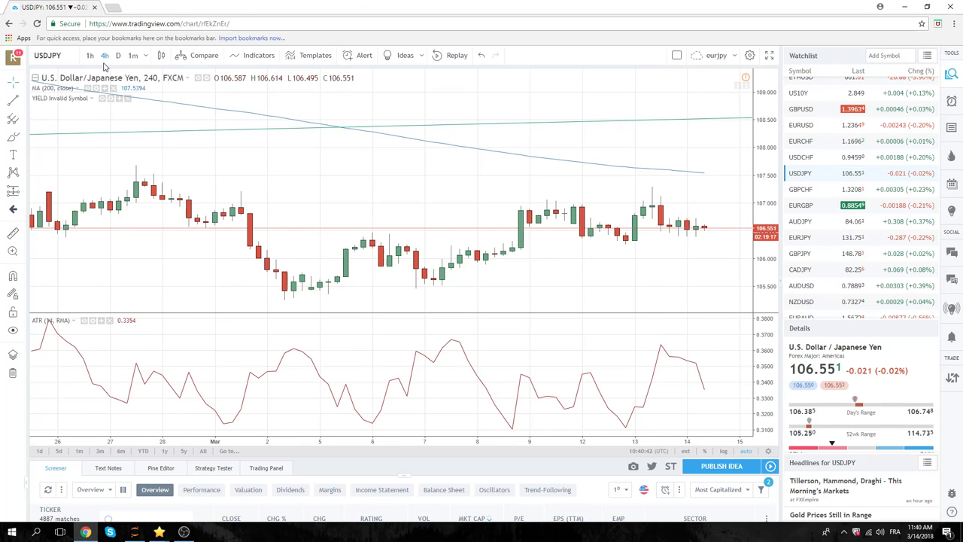
text(60)
key(Return)
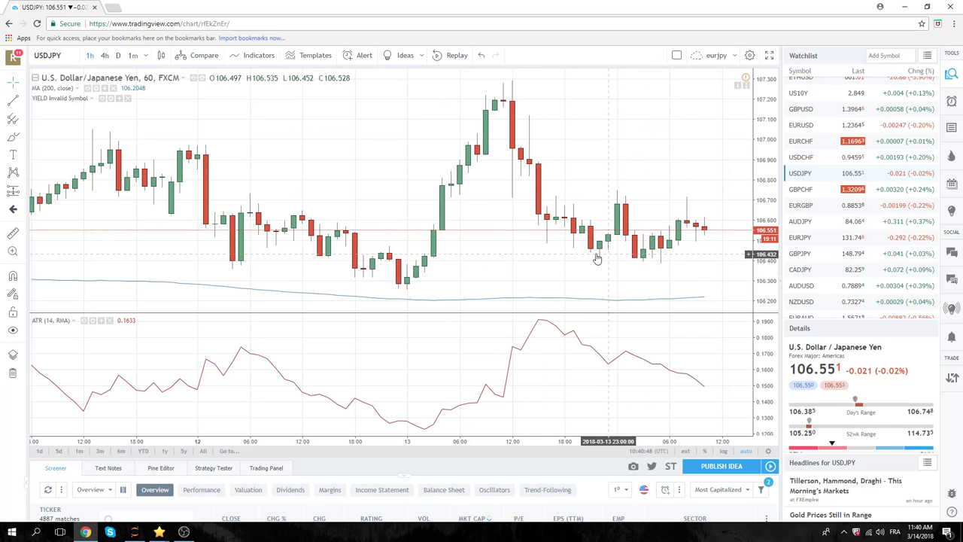
scroll(527, 245, down, 5)
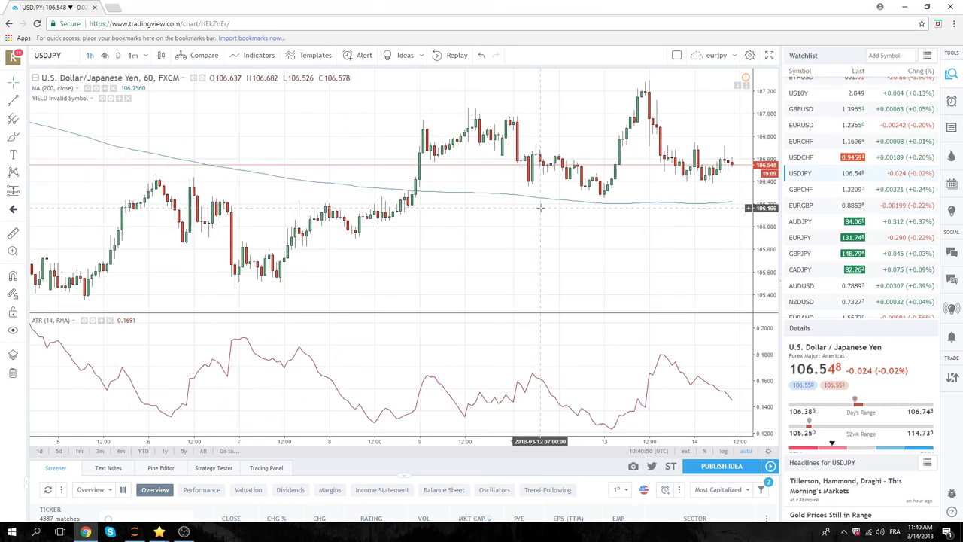